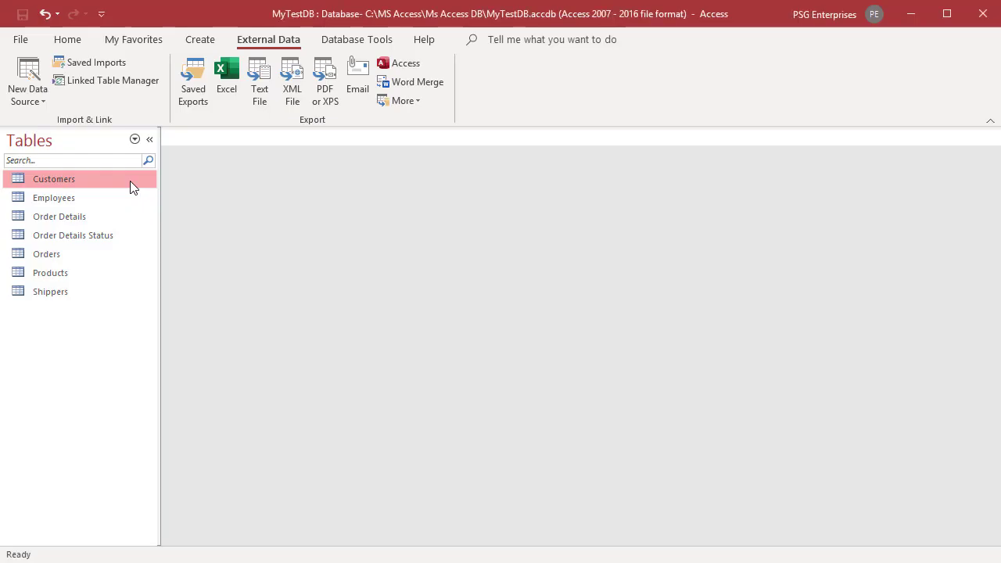
Open the Customers table in Design View to check its field names and data types.
{"action": "right_click", "coordinate": [130, 182]}
{"action": "left_click", "coordinate": [177, 214]}
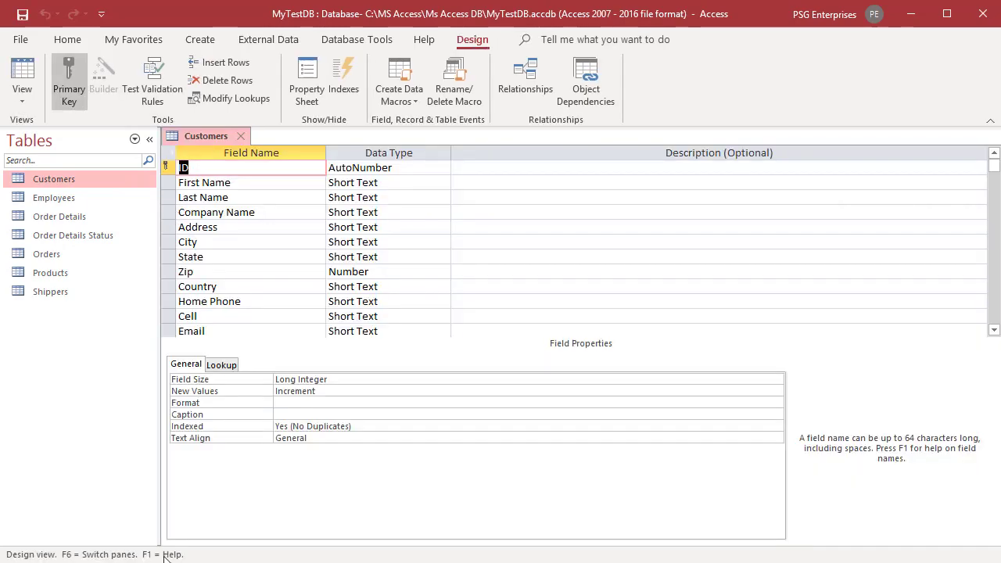
Switch to the Customers.xlsx workbook in Excel and define the workbook-scoped name Customers for cells A1:K25 on the USA sheet.
{"action": "key", "text": "alt+Tab"}
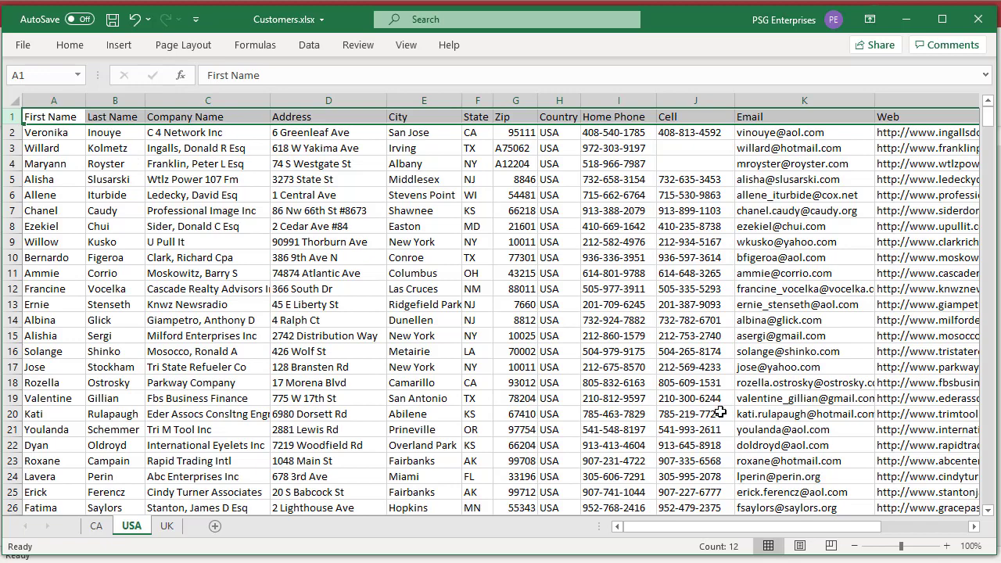
{"action": "left_click", "coordinate": [868, 494], "text": "shift"}
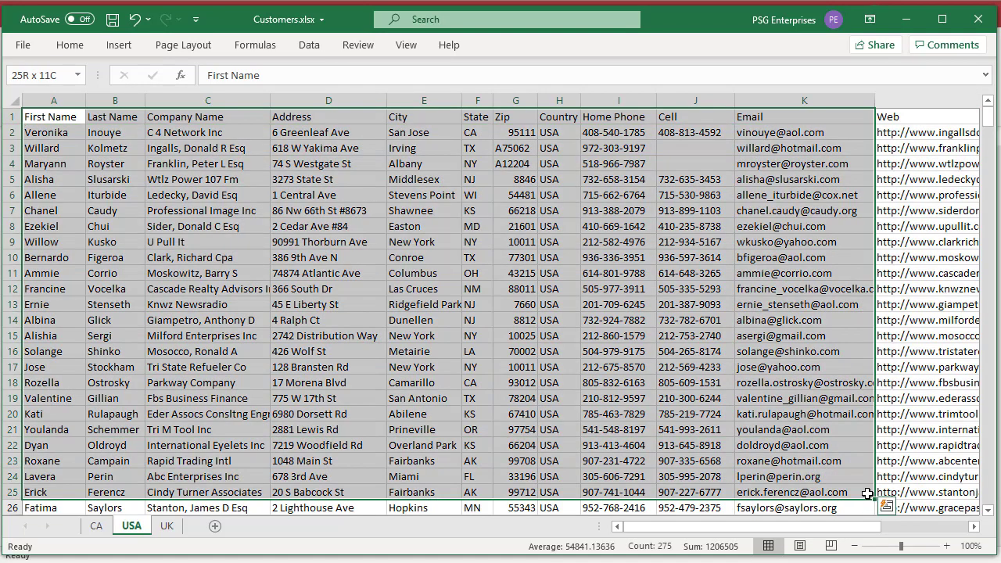
{"action": "right_click", "coordinate": [123, 117]}
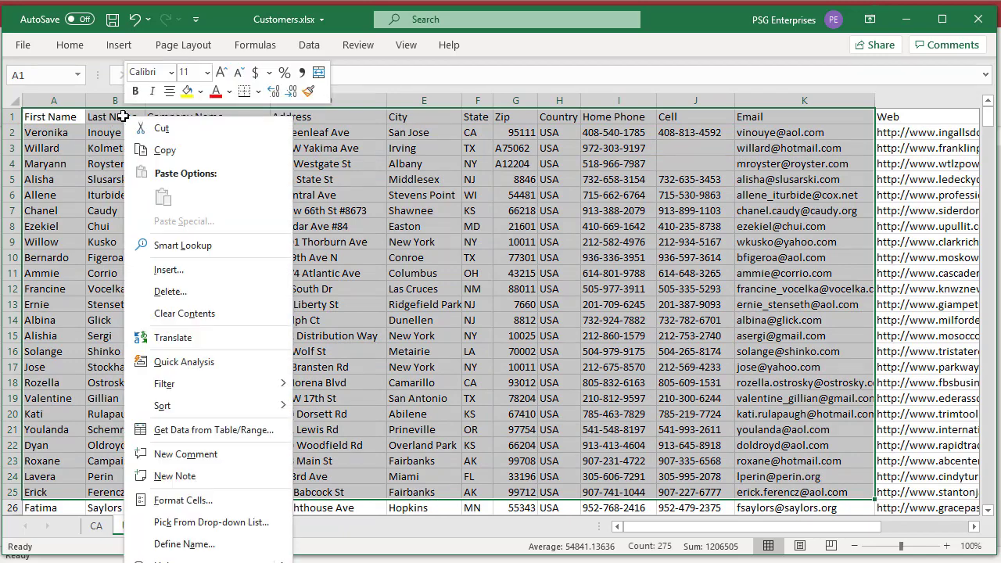
{"action": "left_click", "coordinate": [216, 546]}
{"action": "type", "text": "Custome"}
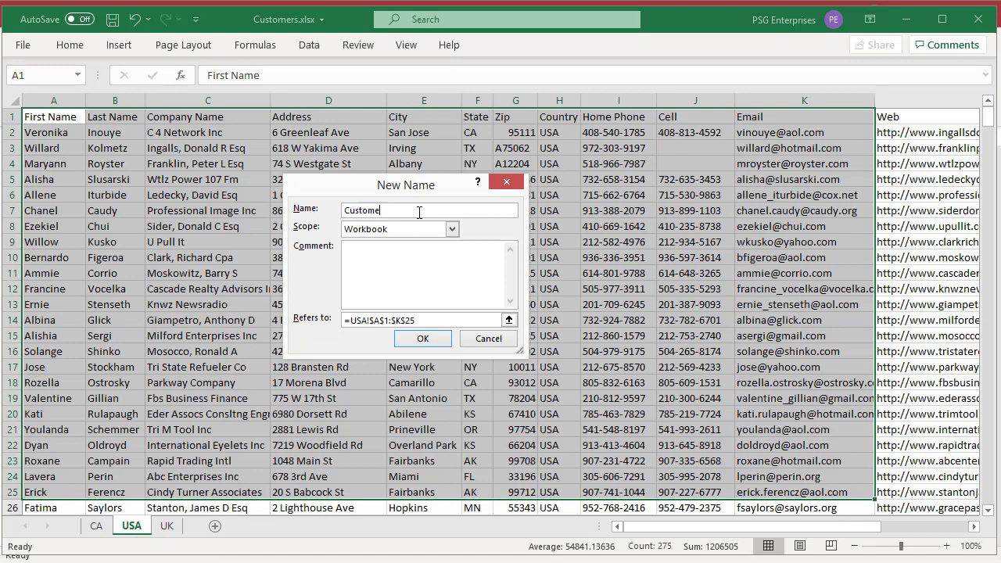
{"action": "type", "text": "rs"}
{"action": "left_click", "coordinate": [422, 341]}
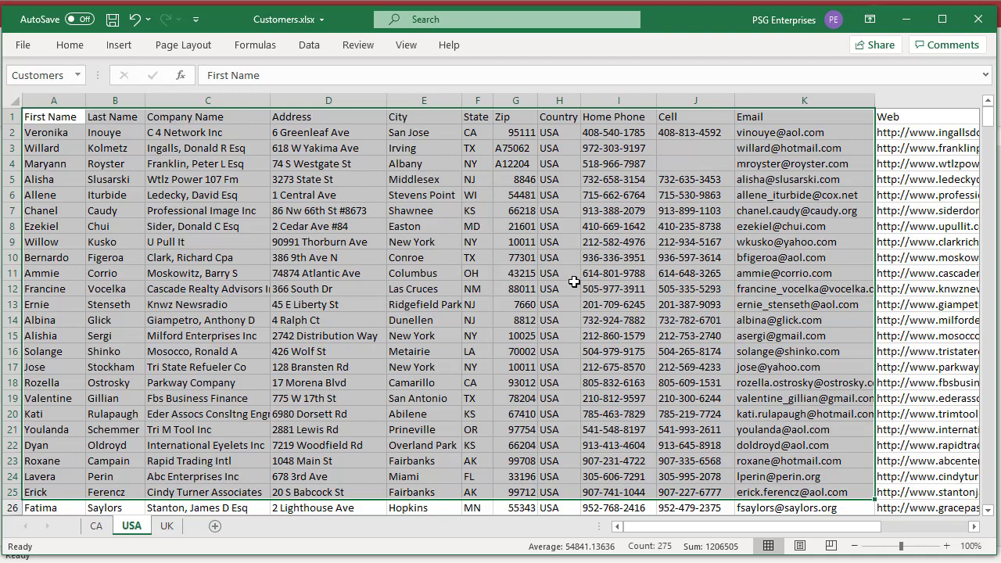
Deselect the named range, save the workbook and minimize it to return to the MyTestDB database in Access.
{"action": "left_click", "coordinate": [564, 283]}
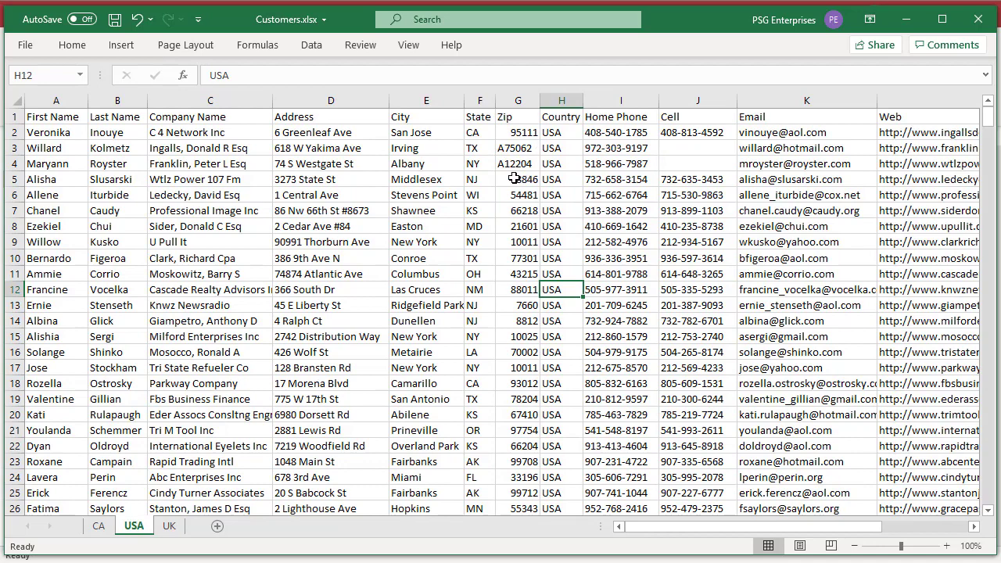
{"action": "key", "text": "ctrl+s"}
{"action": "left_click", "coordinate": [906, 20]}
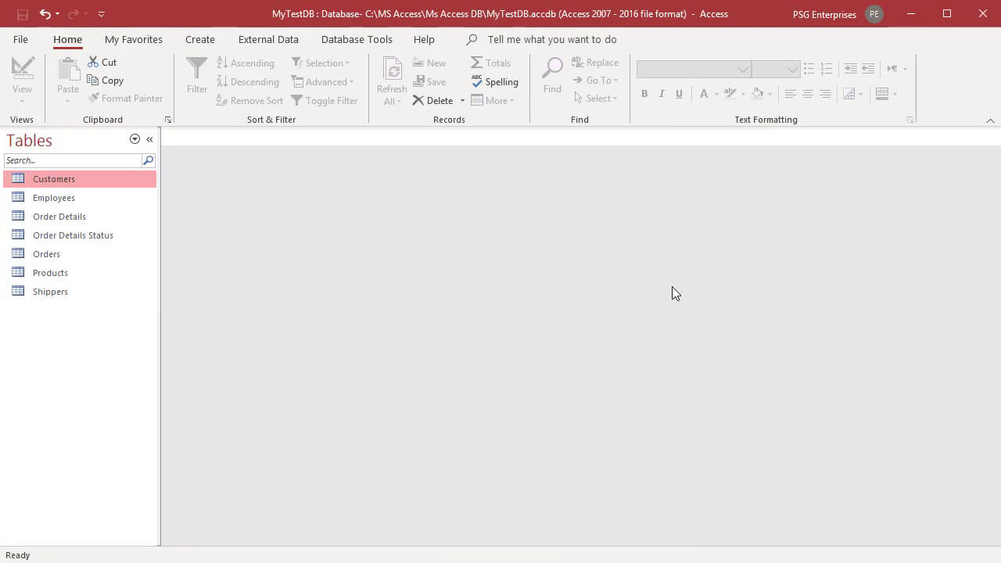
Start an import from an Excel file and choose Customers.xlsx in C:\MS Access\Test Files as the source.
{"action": "left_click", "coordinate": [259, 41]}
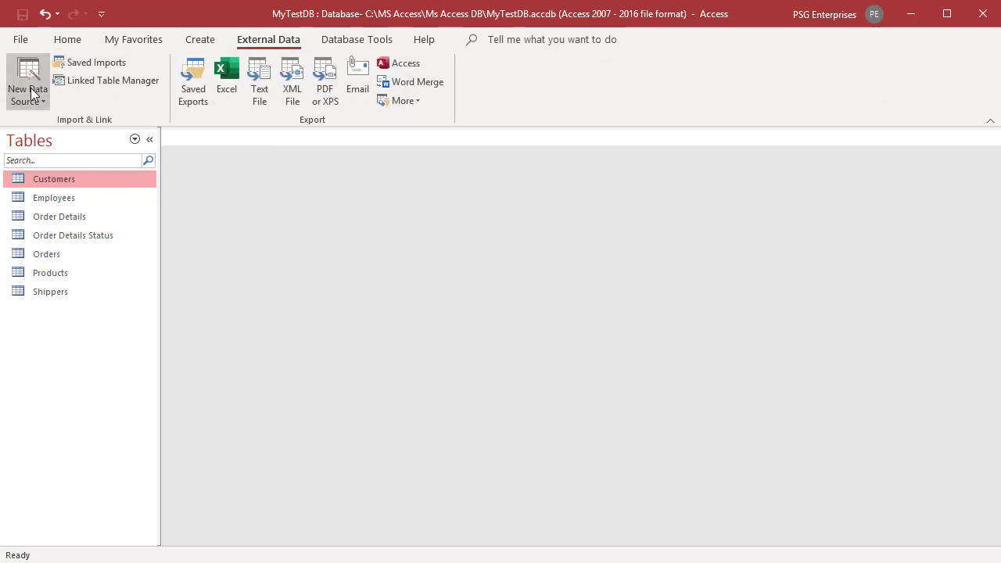
{"action": "left_click", "coordinate": [32, 94]}
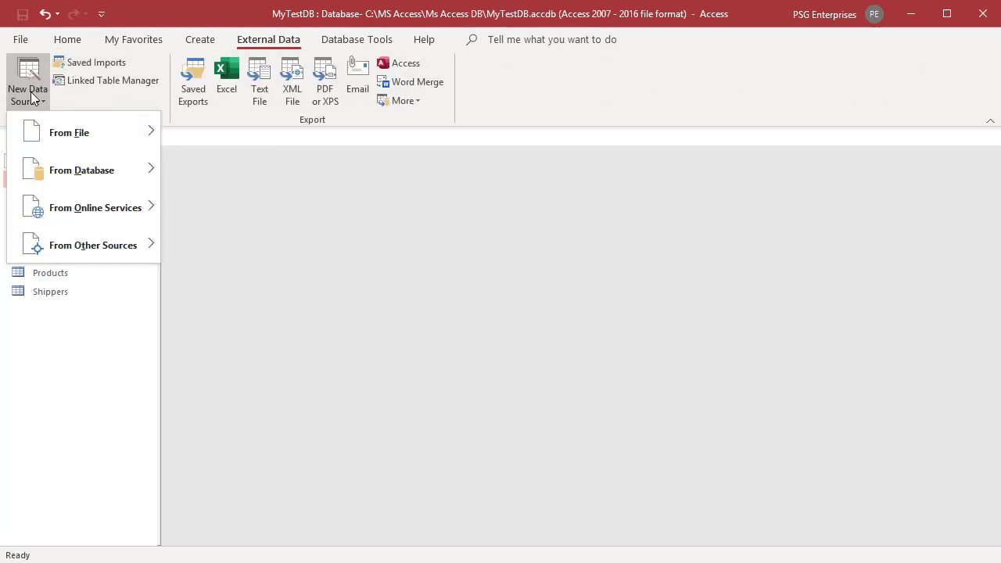
{"action": "mouse_move", "coordinate": [47, 134]}
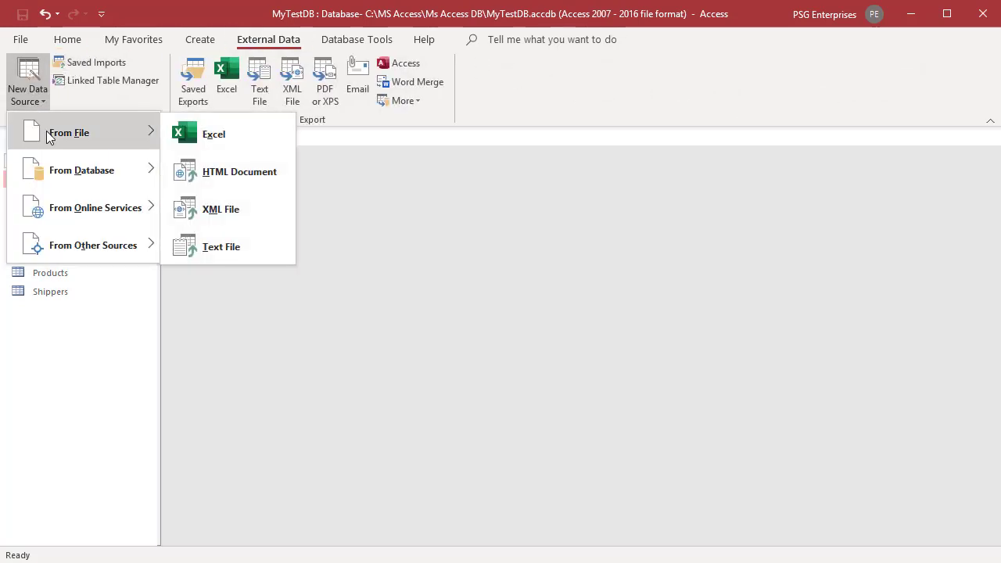
{"action": "left_click", "coordinate": [225, 135]}
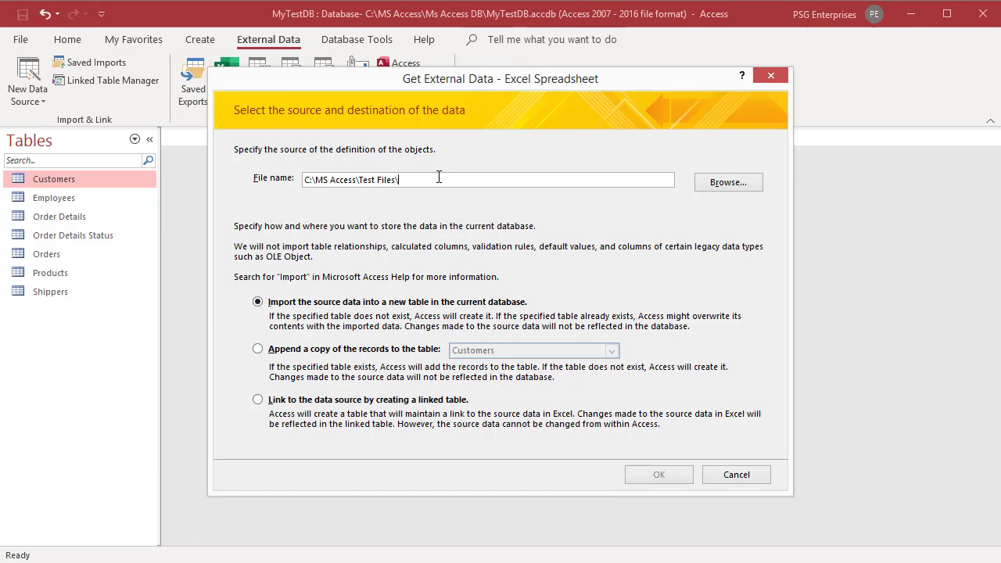
{"action": "left_click", "coordinate": [731, 185]}
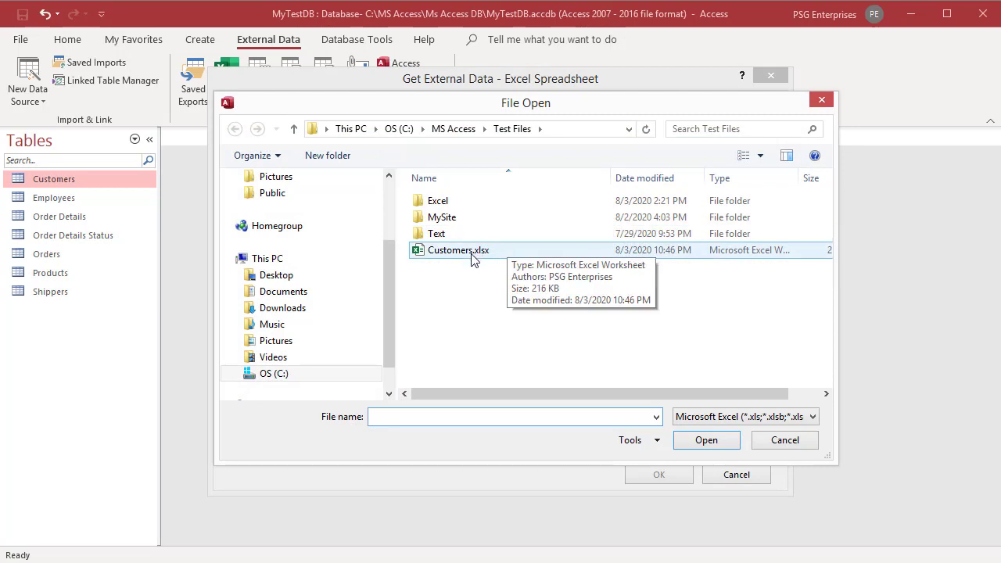
{"action": "left_click", "coordinate": [471, 260]}
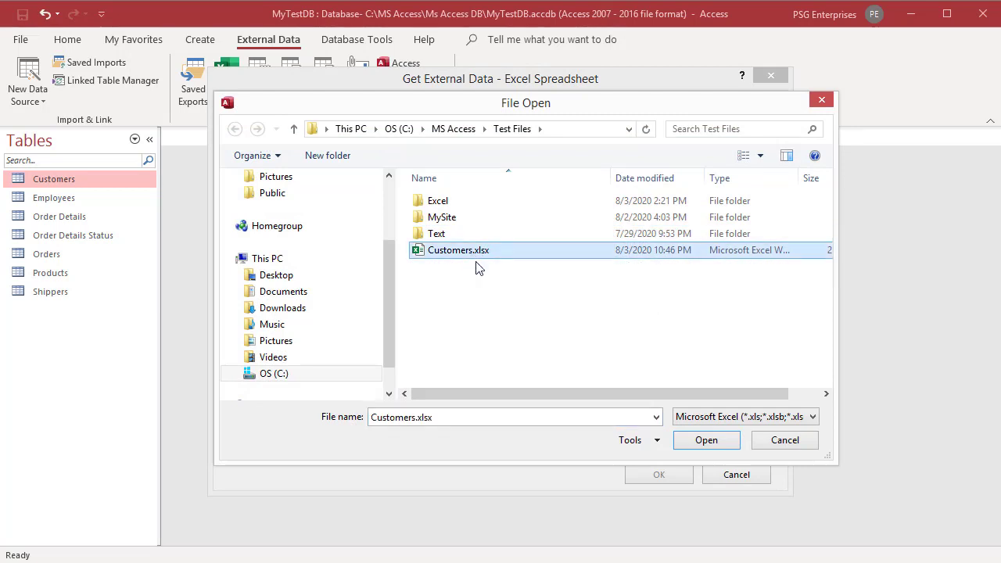
{"action": "left_click", "coordinate": [706, 443]}
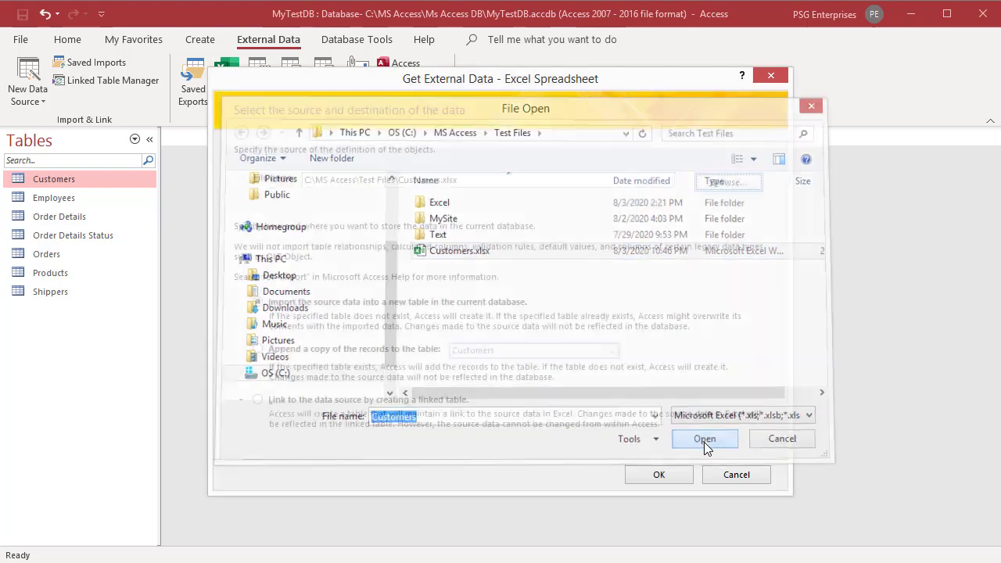
Set the import to append a copy of the records to the Customers table and continue to the spreadsheet wizard.
{"action": "left_click", "coordinate": [259, 350]}
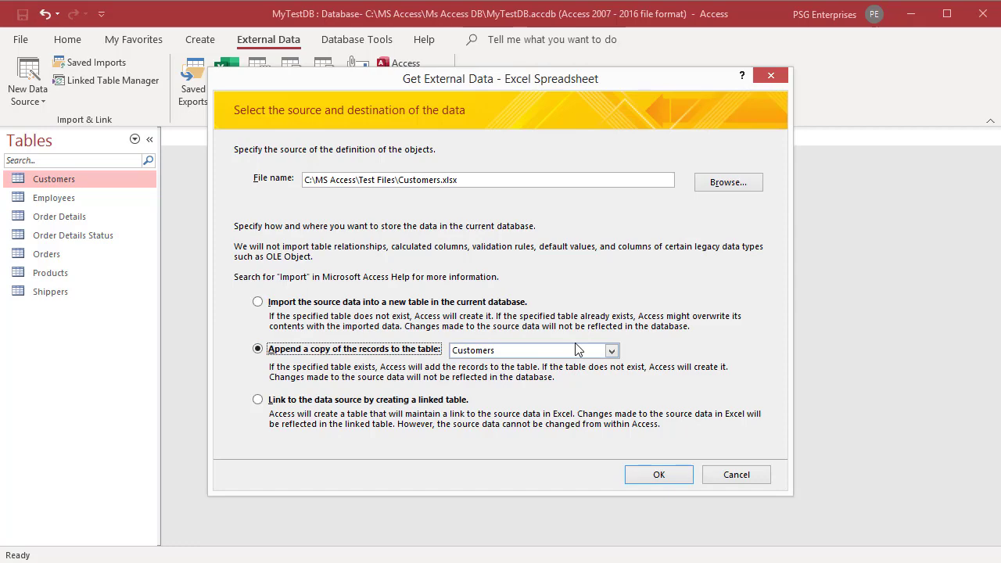
{"action": "left_click", "coordinate": [611, 351]}
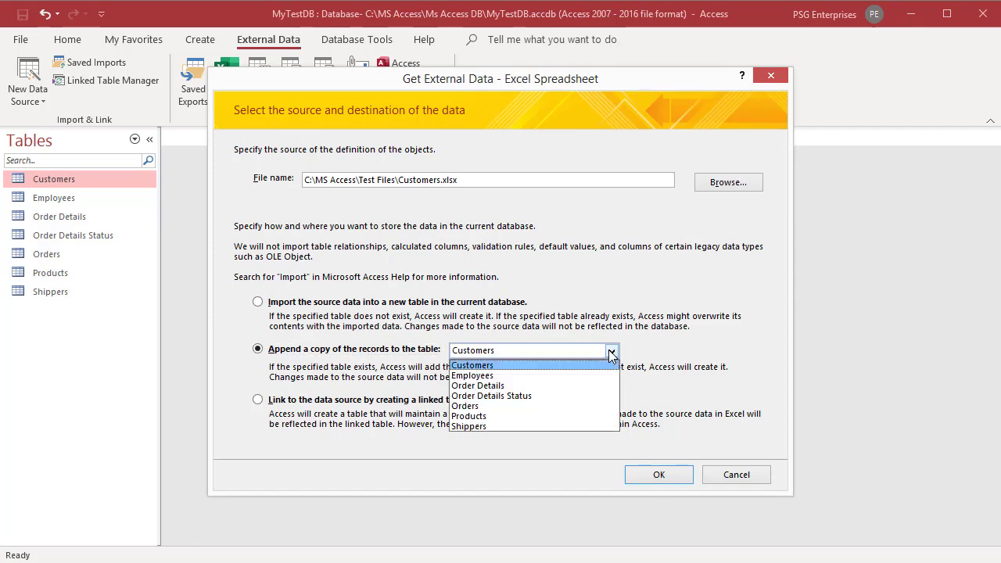
{"action": "left_click", "coordinate": [511, 366]}
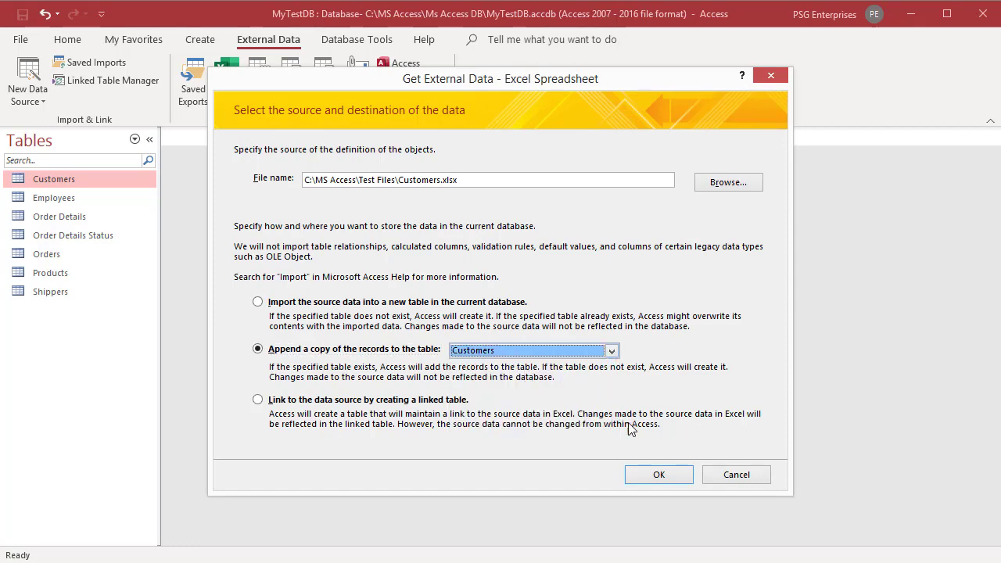
{"action": "left_click", "coordinate": [651, 476]}
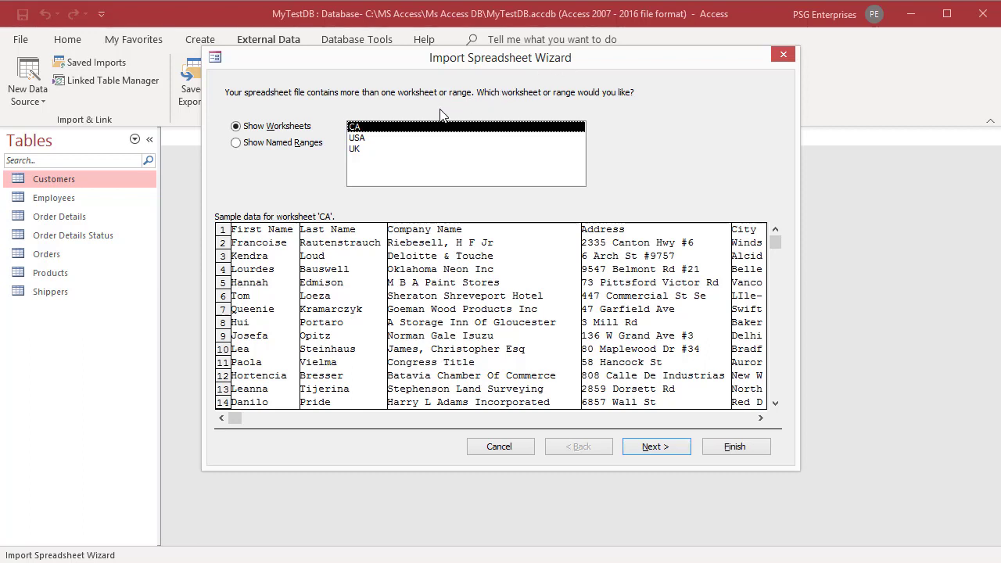
Choose the named range Customers as the import source and advance to the wizard's final page.
{"action": "left_click", "coordinate": [240, 129]}
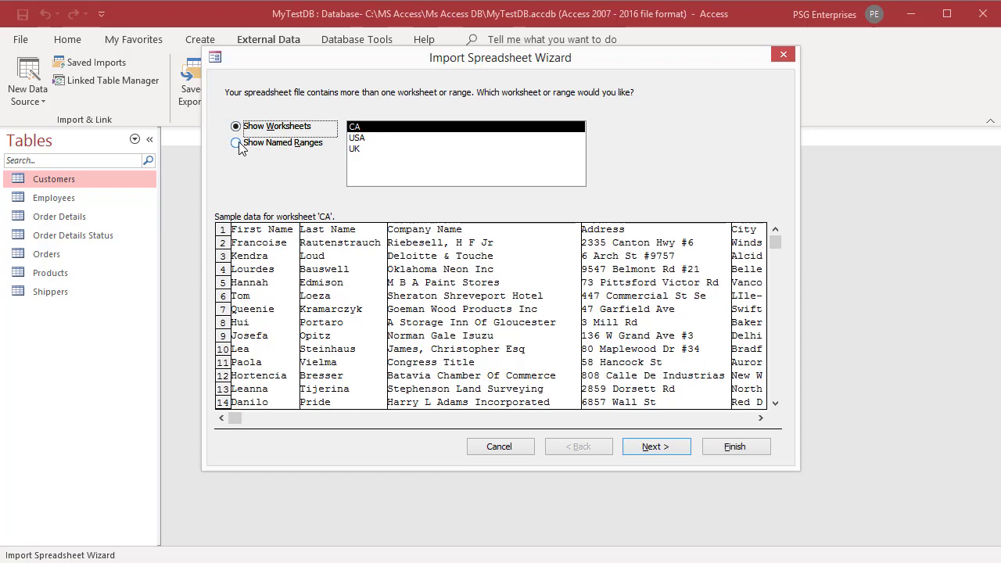
{"action": "left_click", "coordinate": [240, 146]}
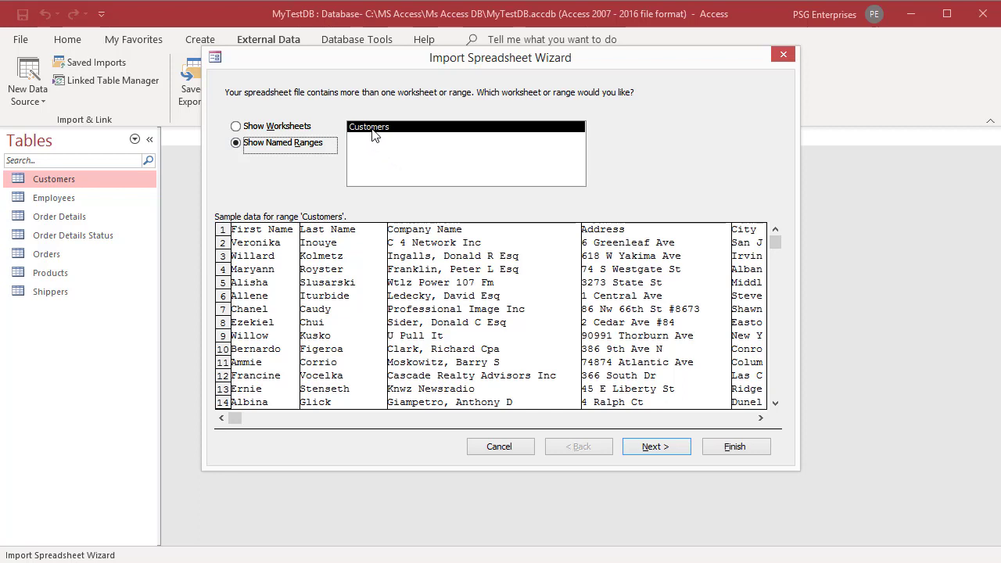
{"action": "left_click", "coordinate": [374, 131]}
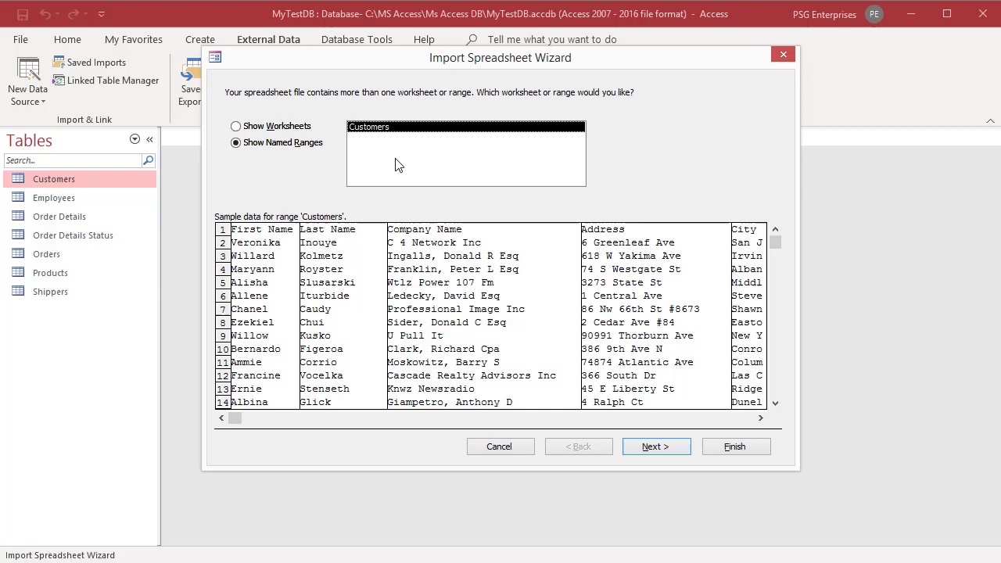
{"action": "left_click", "coordinate": [646, 449]}
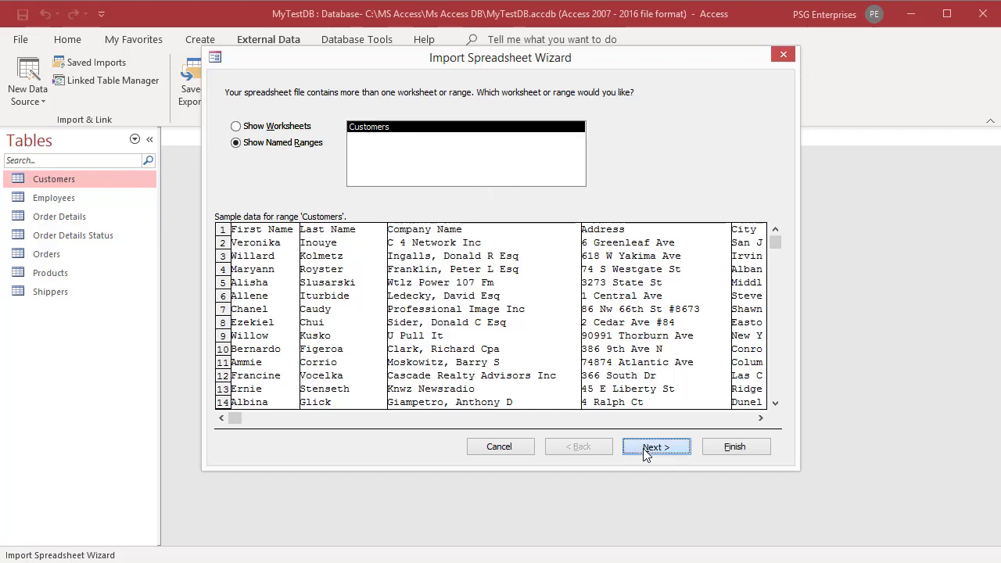
{"action": "left_click", "coordinate": [642, 452]}
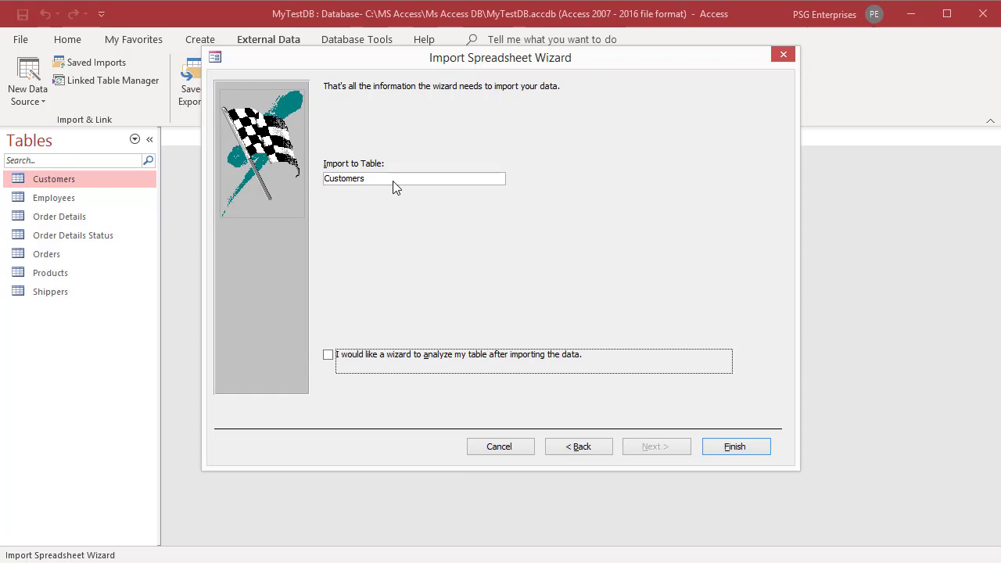
Complete the import into the Customers table, agreeing to proceed despite data that cannot be appended, without saving the import steps.
{"action": "left_click", "coordinate": [743, 454]}
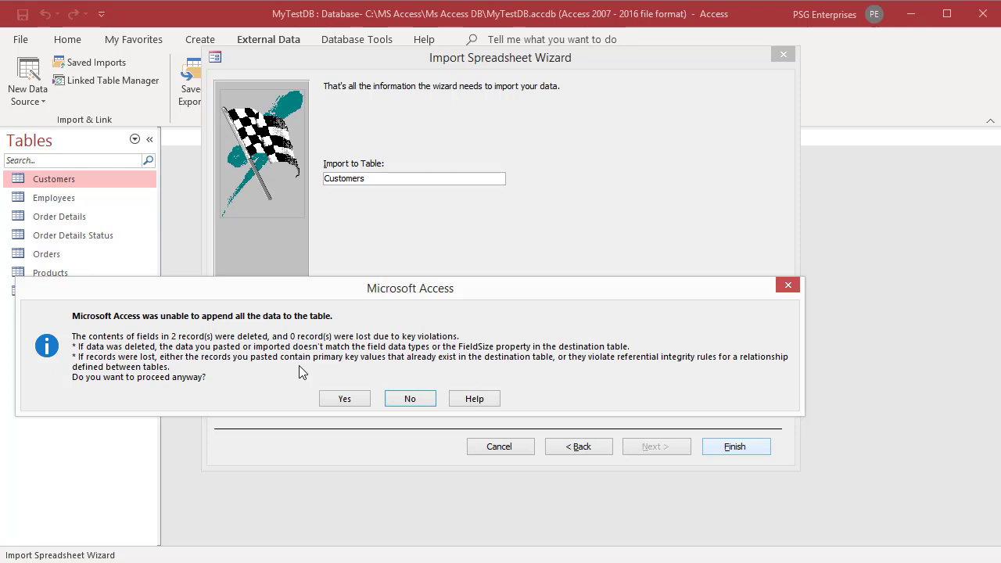
{"action": "left_click", "coordinate": [338, 399]}
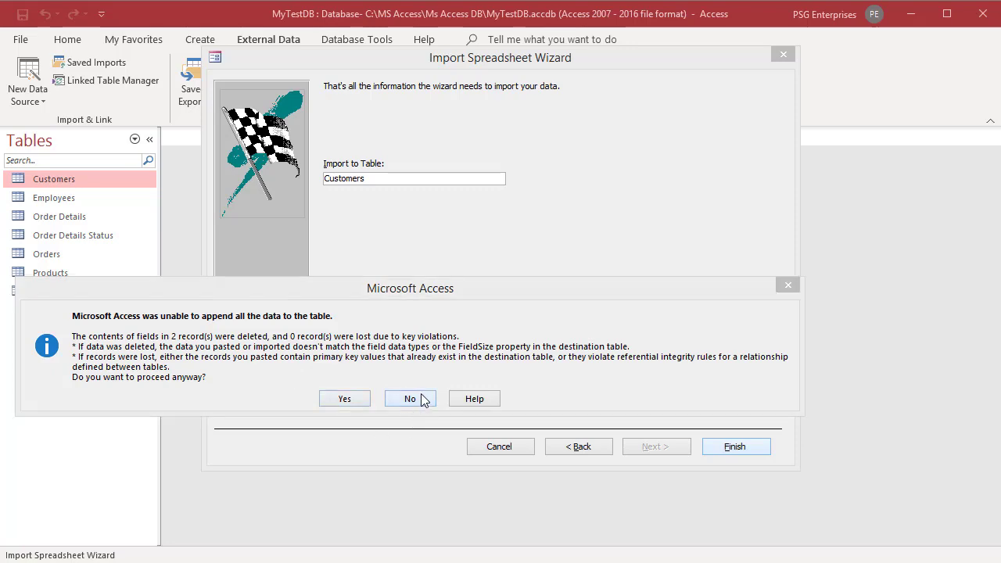
{"action": "left_click", "coordinate": [344, 400]}
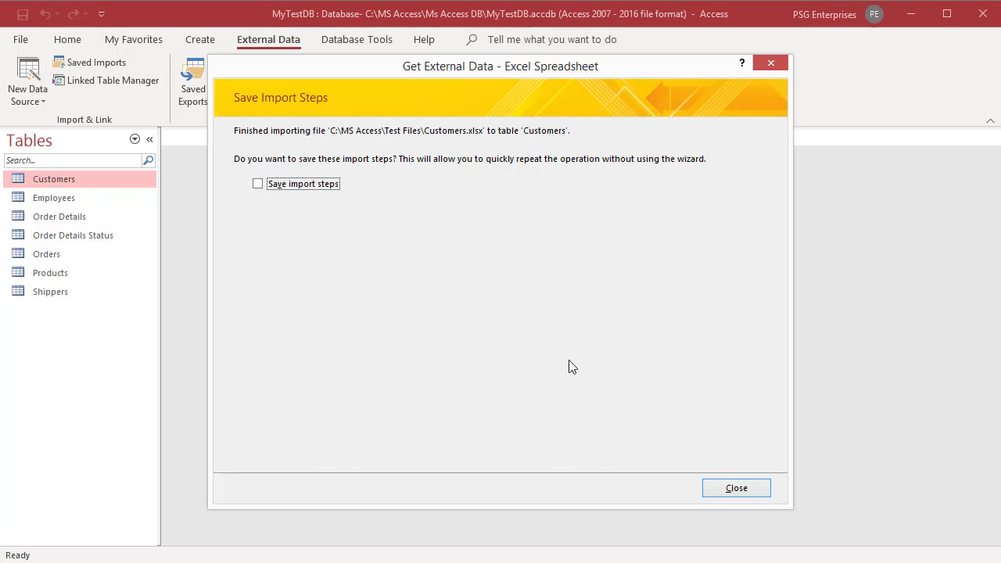
{"action": "left_click", "coordinate": [737, 489]}
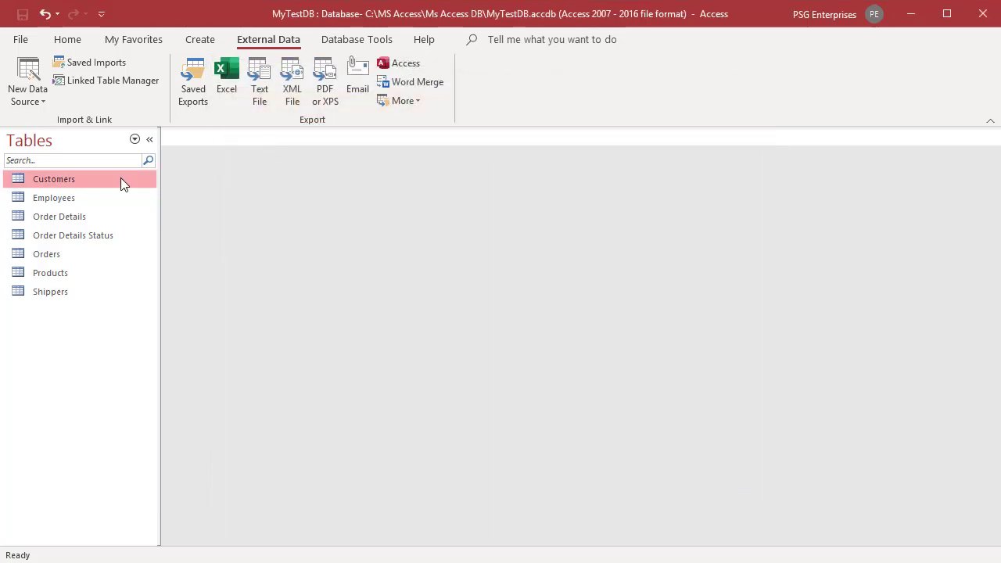
Open the Customers table in Datasheet View and examine the appended records, including their Zip values.
{"action": "double_click", "coordinate": [120, 178]}
{"action": "scroll", "coordinate": [270, 307], "scroll_direction": "down", "scroll_amount": 4}
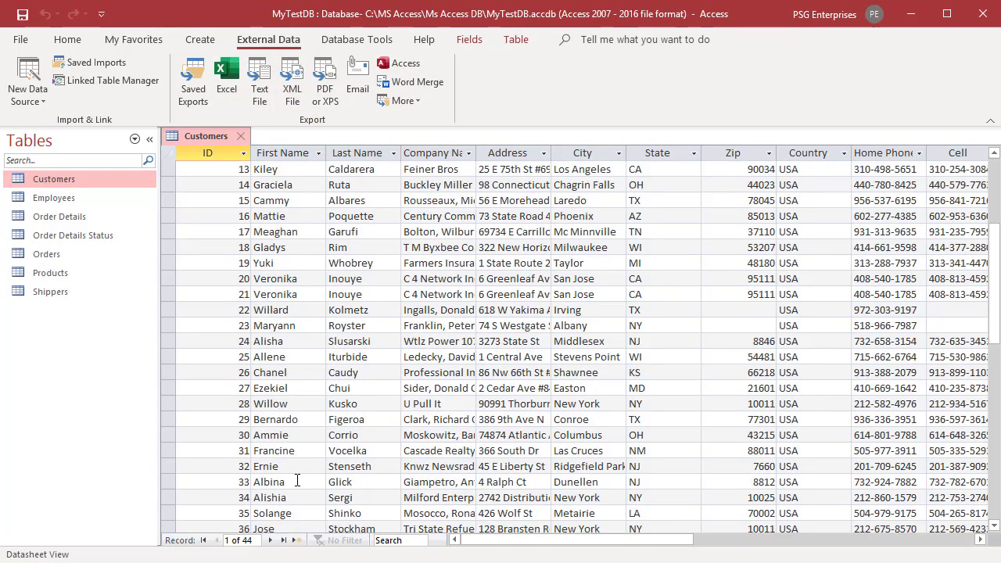
{"action": "left_click_drag", "start_coordinate": [634, 546], "coordinate": [658, 545]}
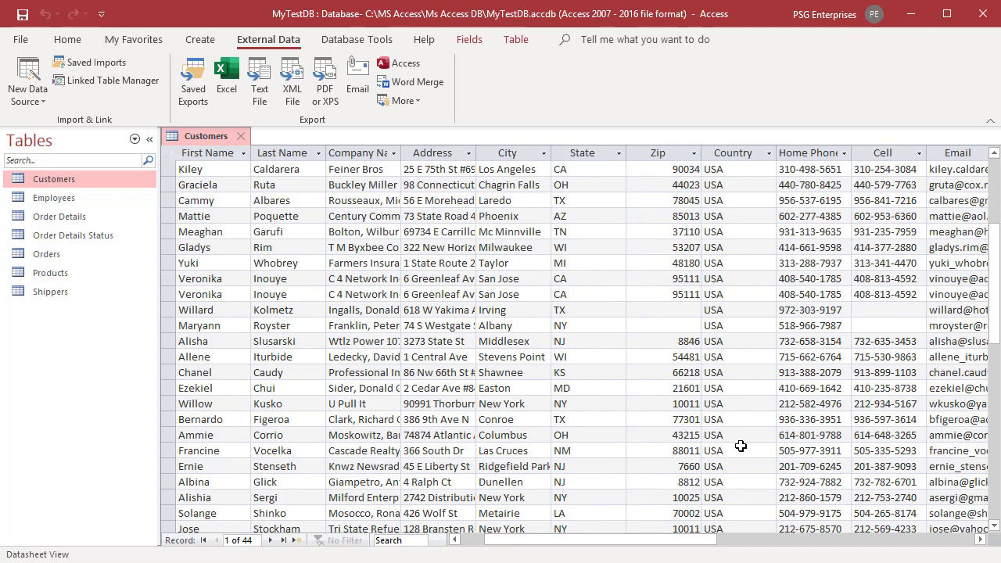